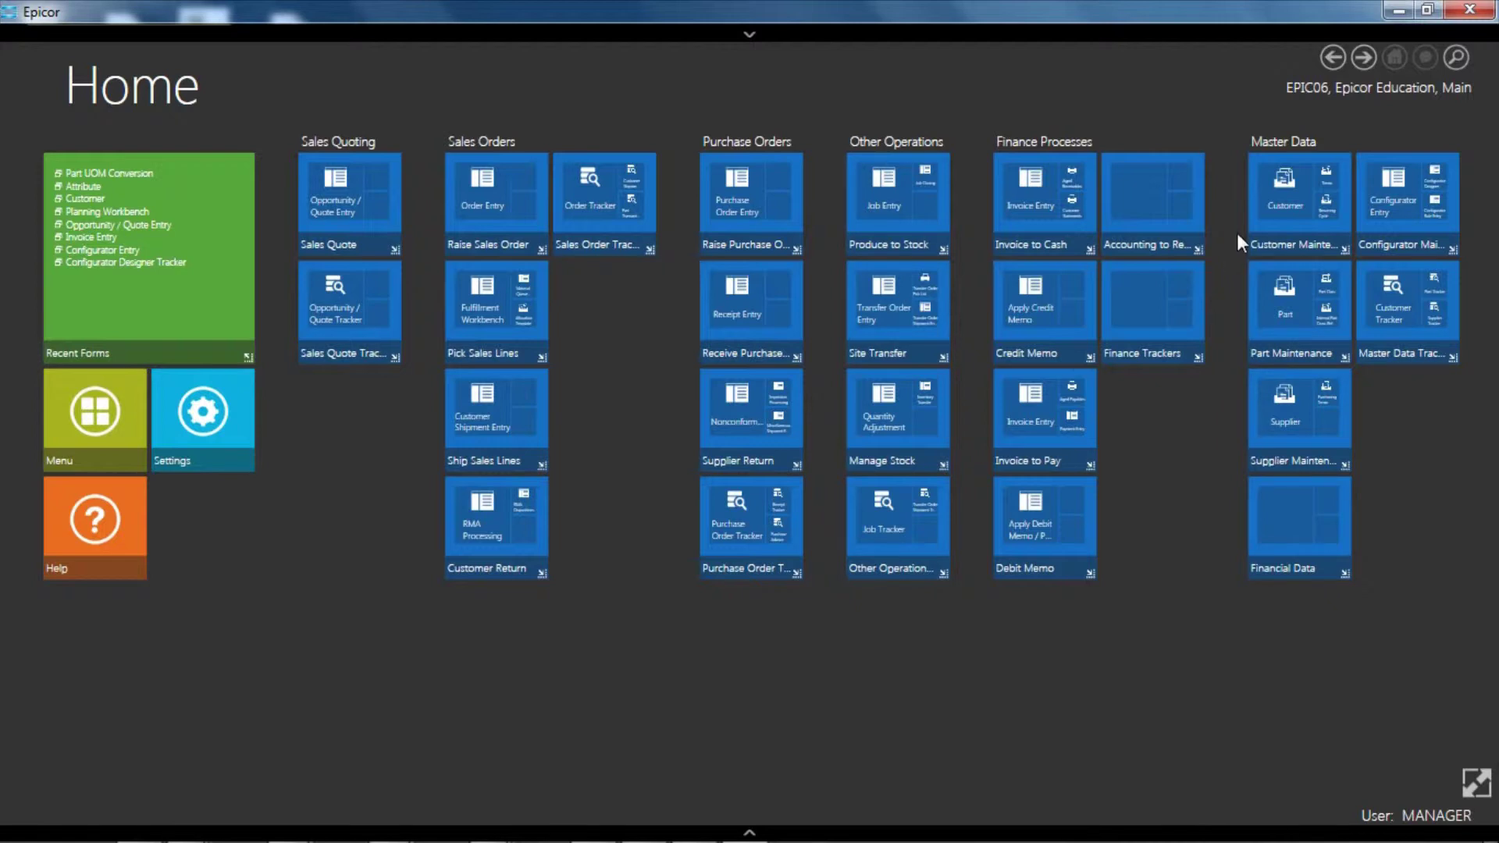
# Open Customer Maintenance and retrieve the ADDISON customer record by its ID
pyautogui.click(1281, 184)
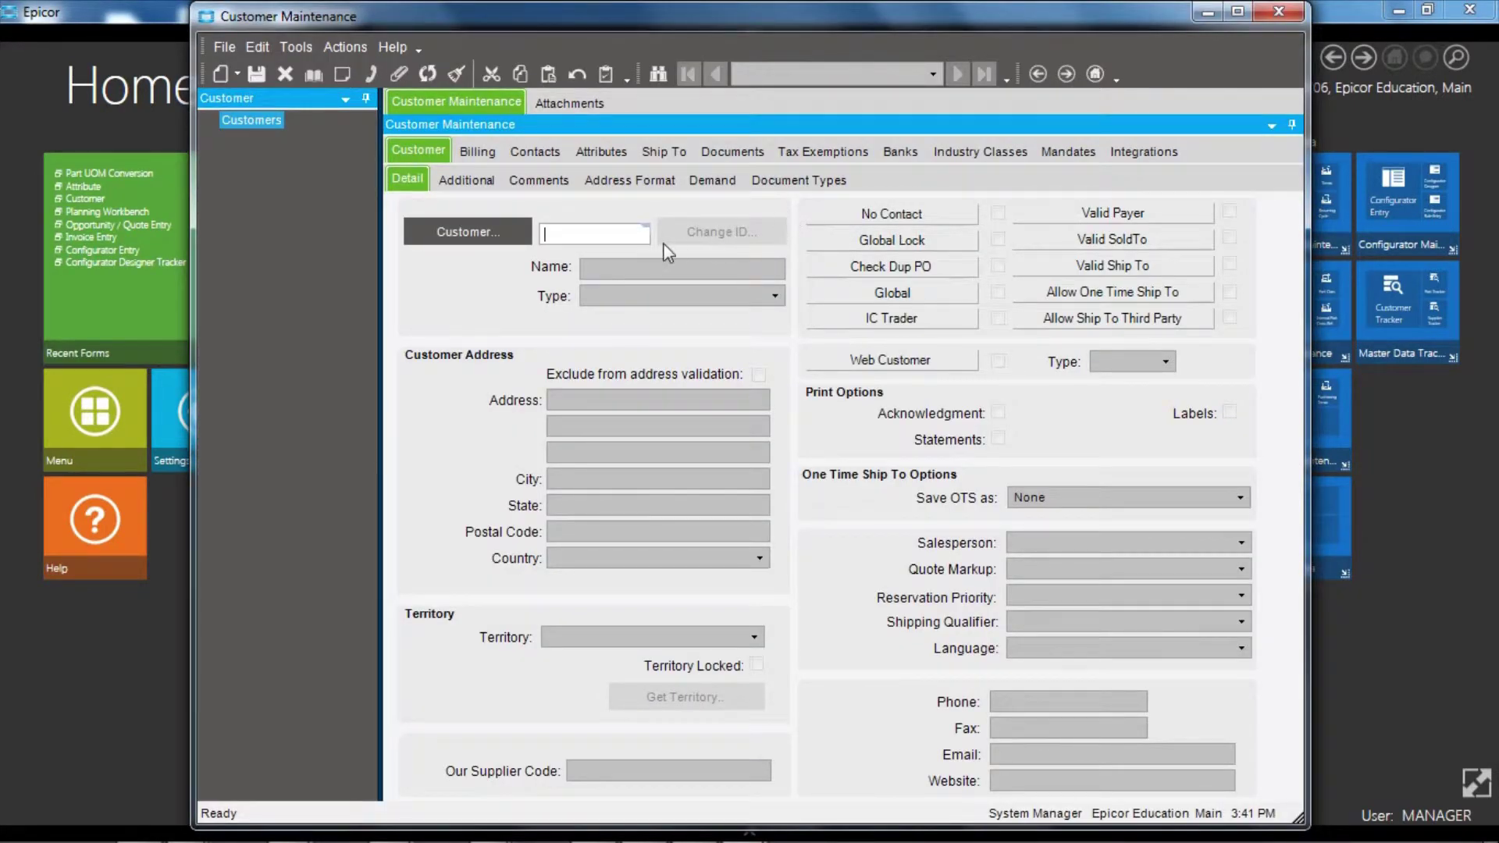
pyautogui.click(578, 237)
pyautogui.write('ADDISON')
pyautogui.press('Tab')
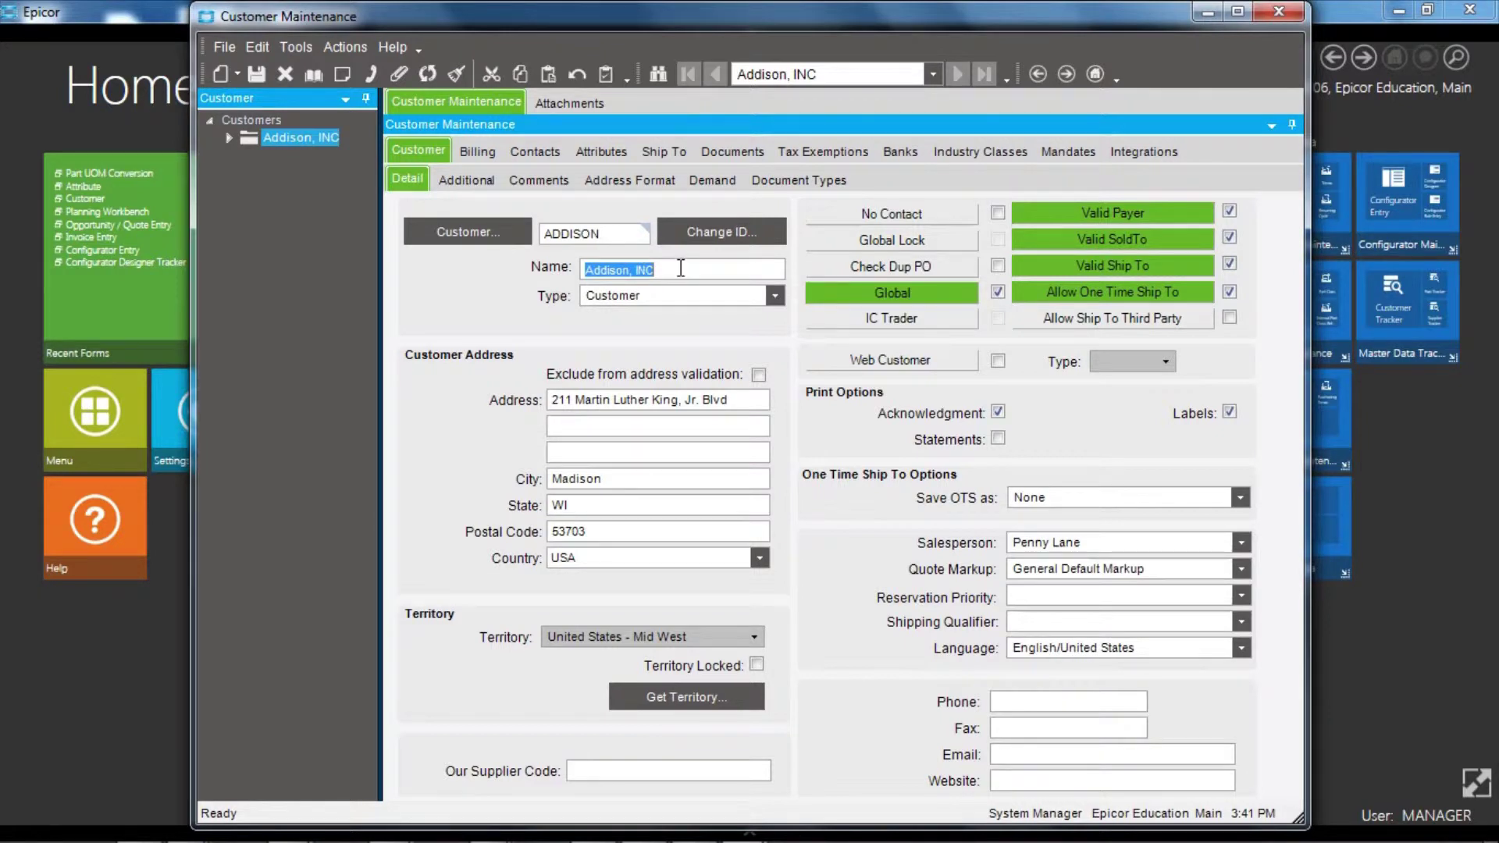
pyautogui.click(730, 297)
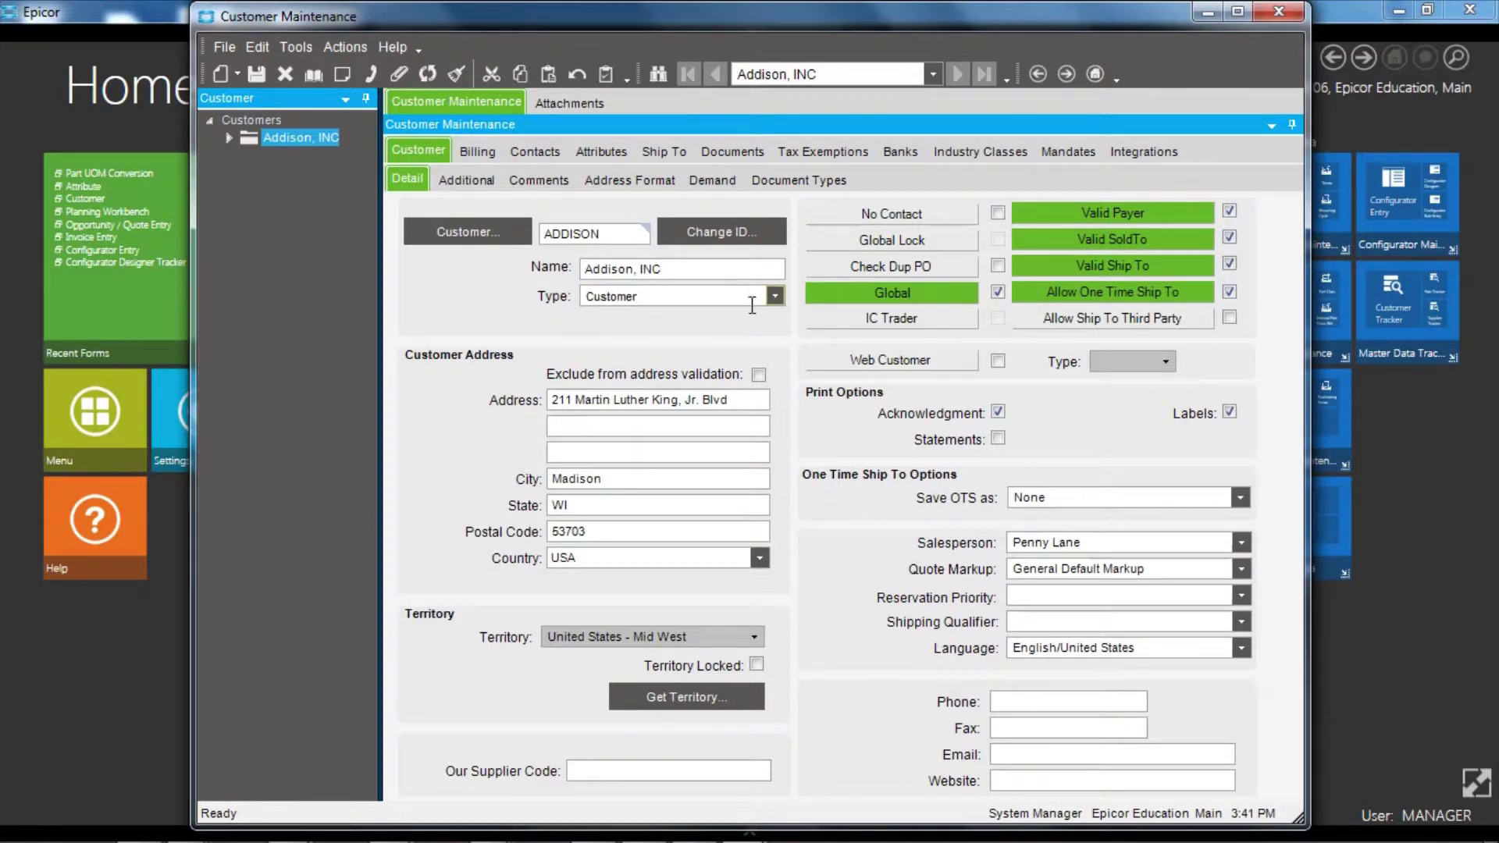
pyautogui.click(775, 297)
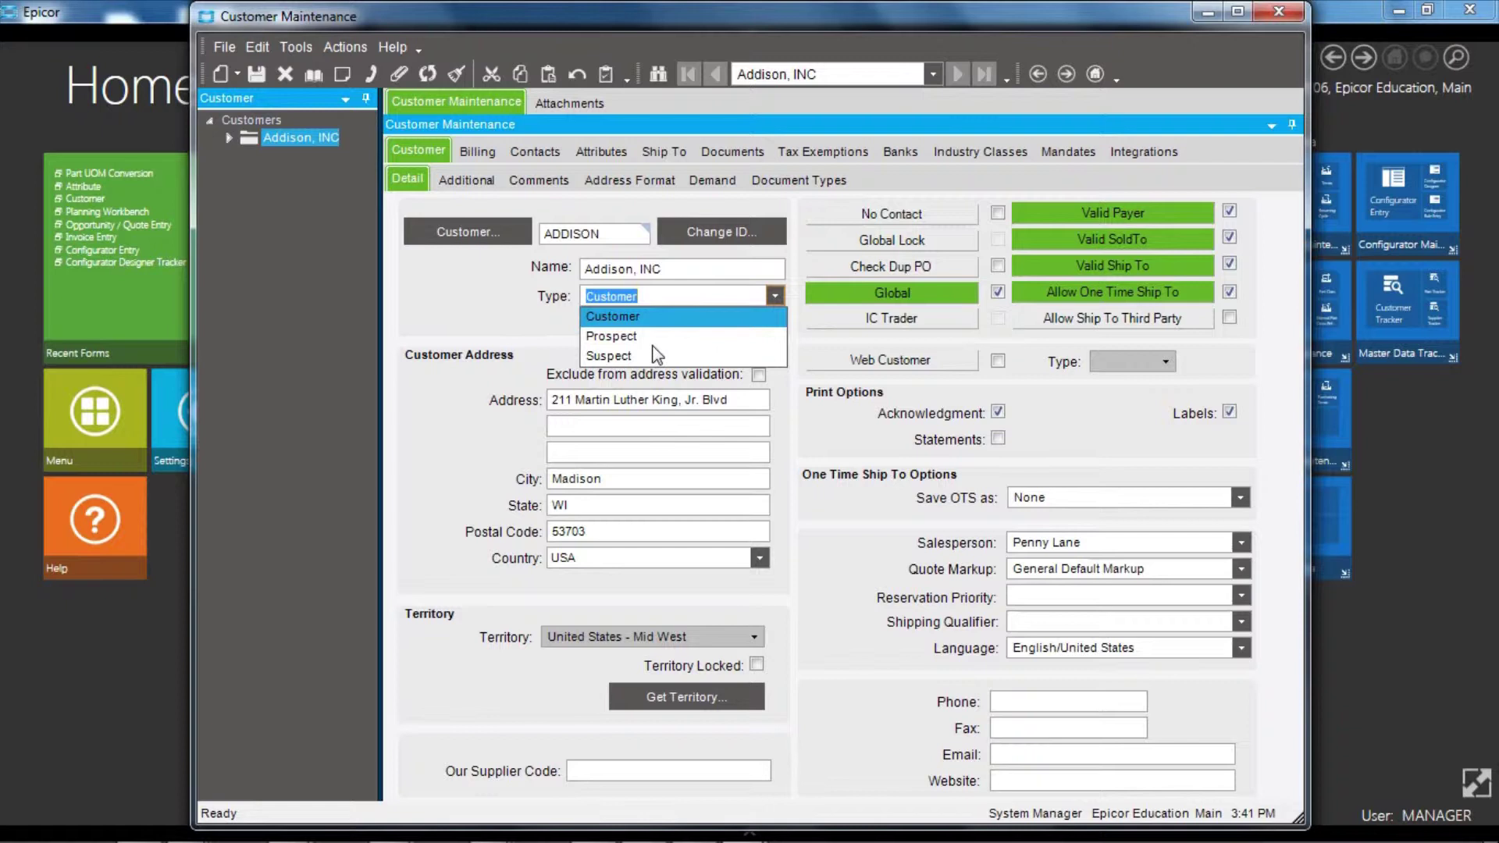
pyautogui.click(470, 292)
pyautogui.click(667, 297)
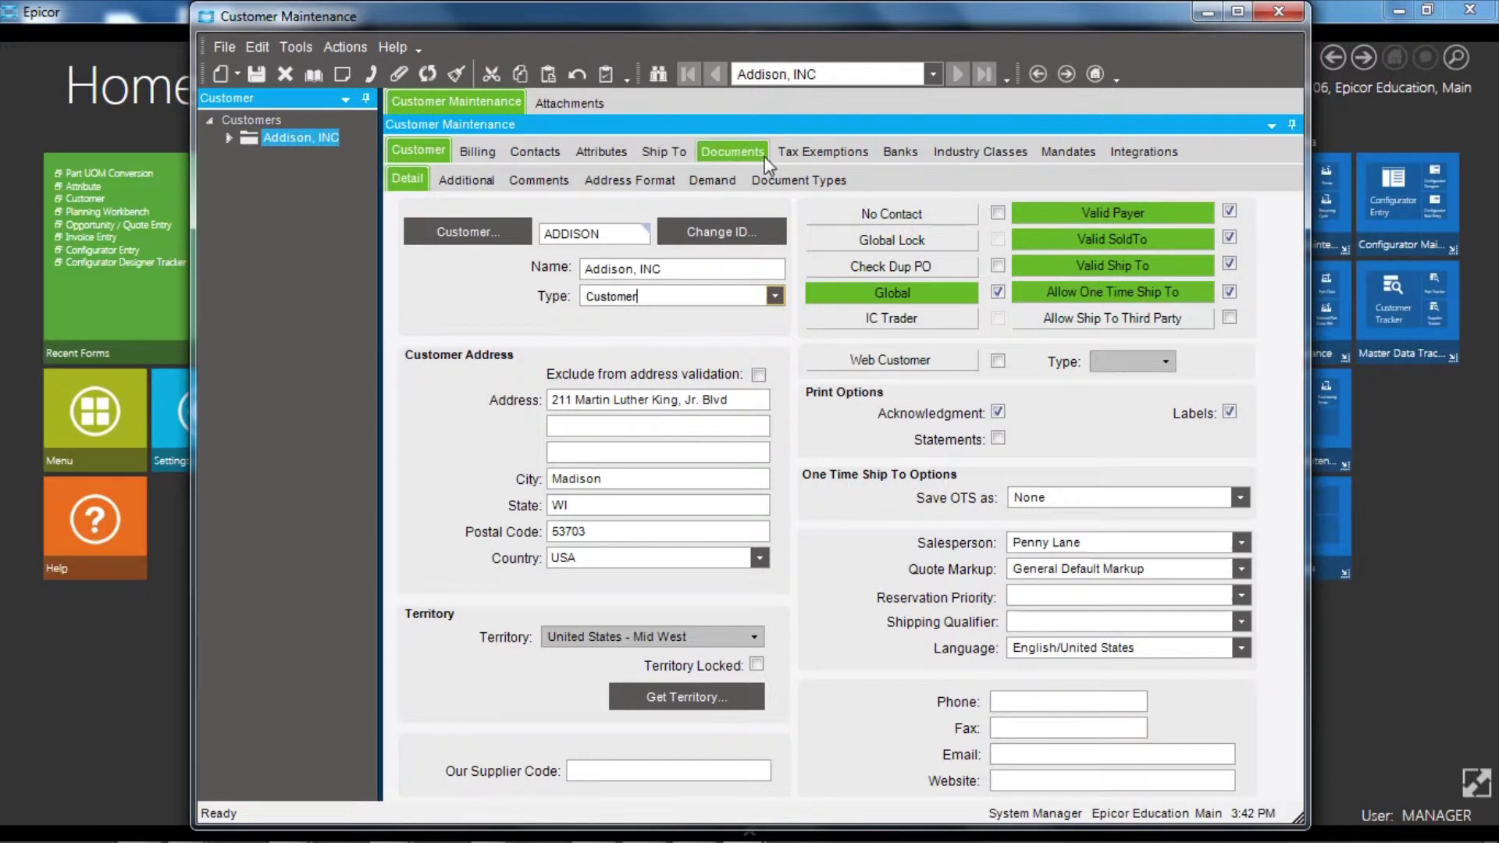
# Review the 2/10 Net 30 terms, Late Payment Fee and reminder group, then show the Bill To address
pyautogui.click(476, 149)
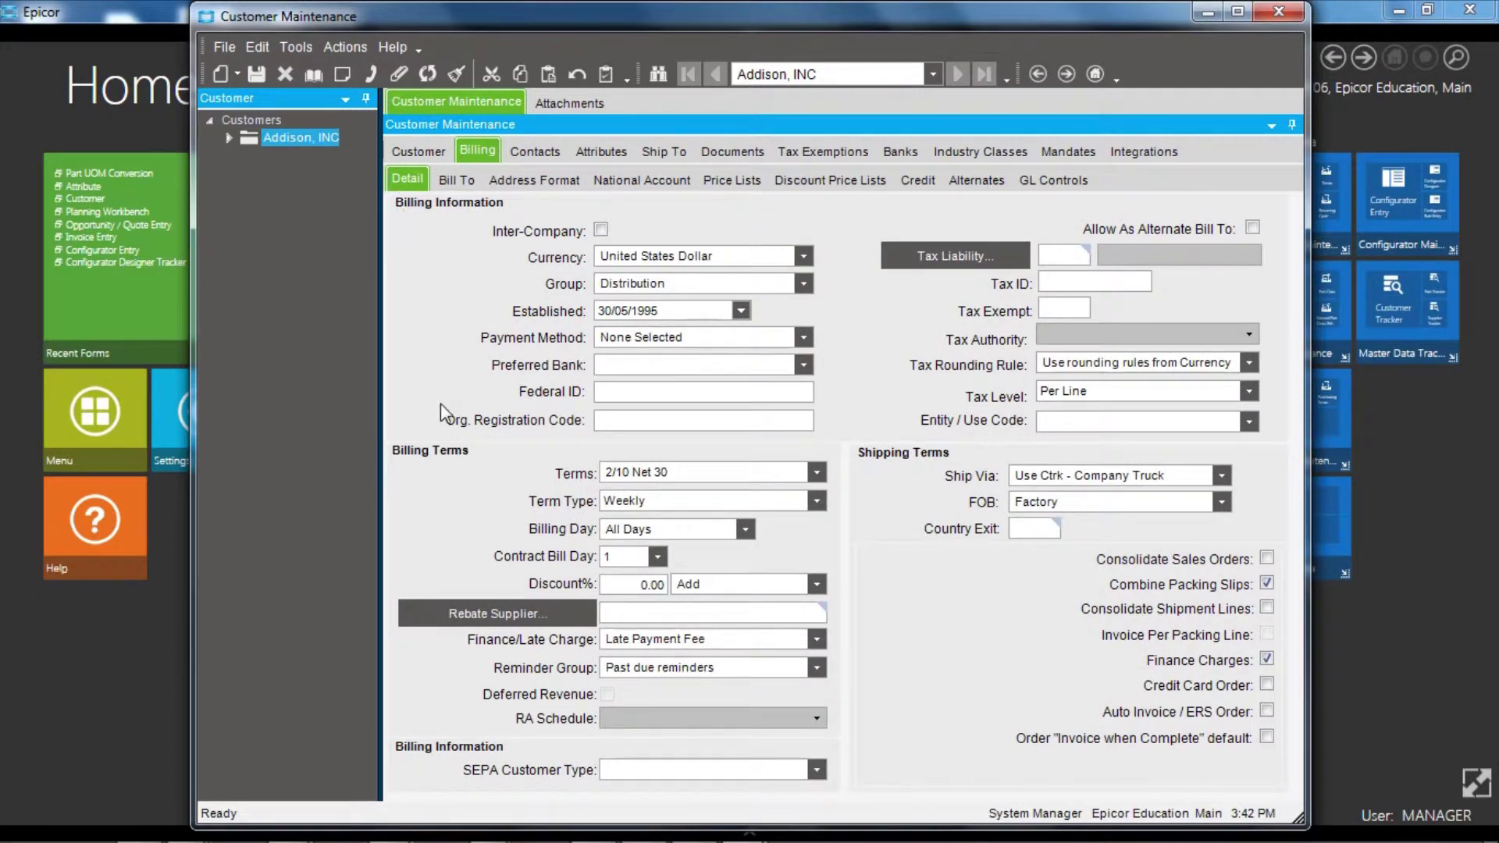
pyautogui.click(679, 471)
pyautogui.moveTo(681, 471); pyautogui.dragTo(577, 473)
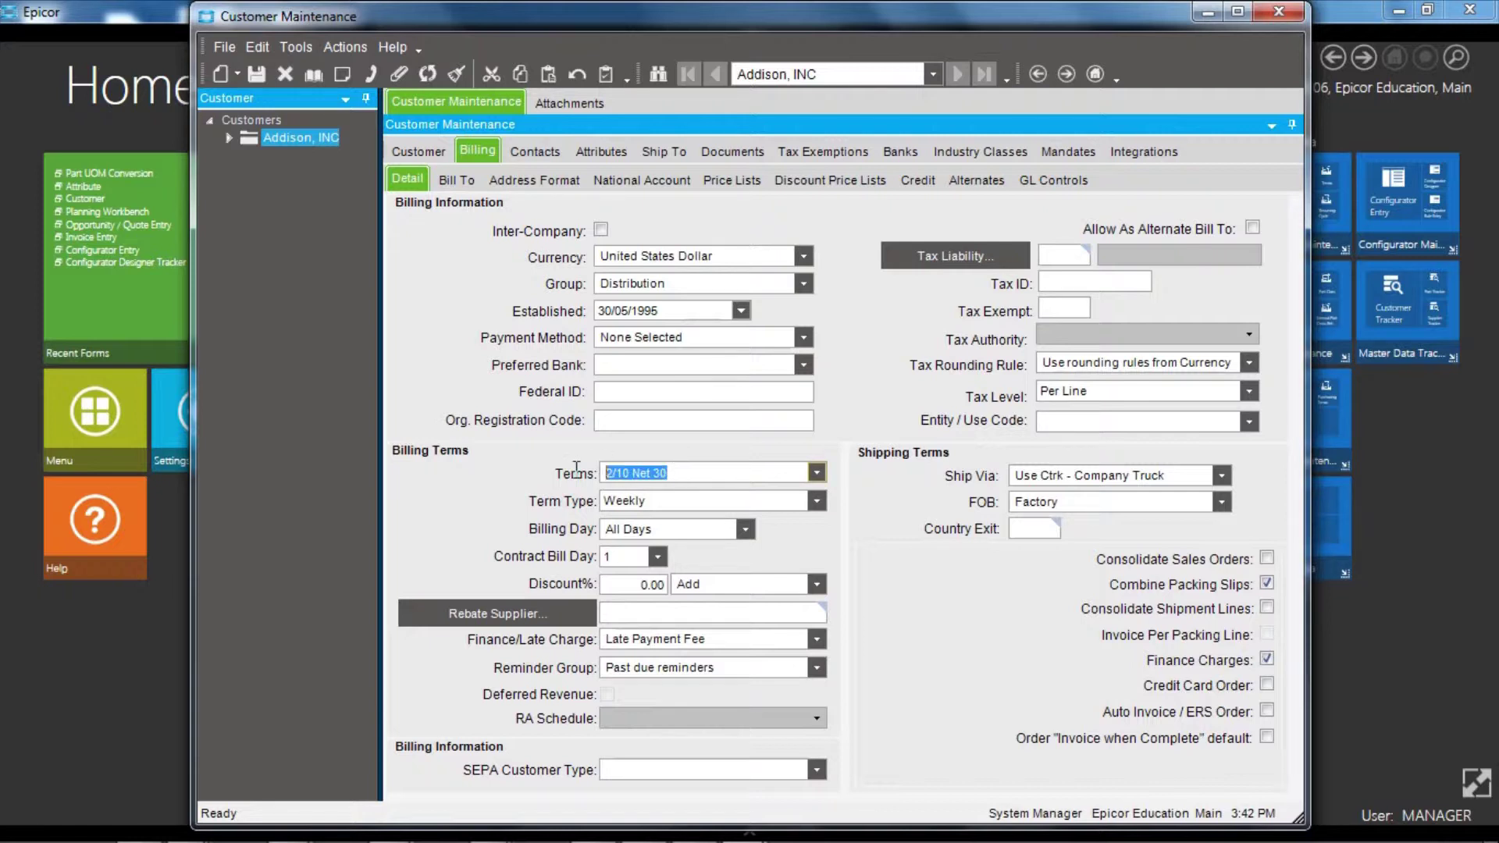
pyautogui.click(712, 638)
pyautogui.moveTo(711, 638); pyautogui.dragTo(606, 640)
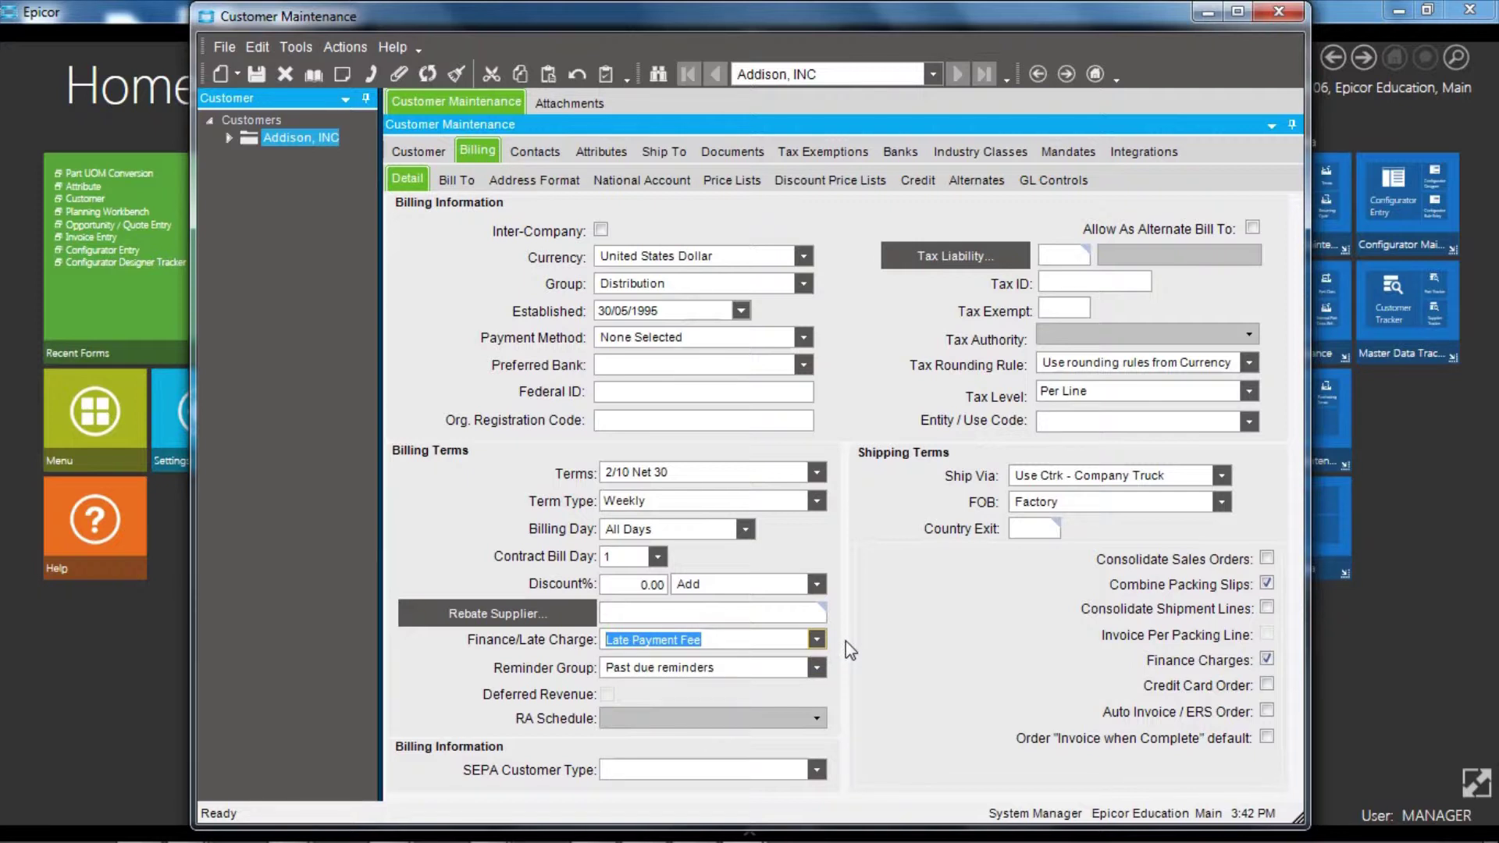
pyautogui.doubleClick(726, 668)
pyautogui.click(732, 667)
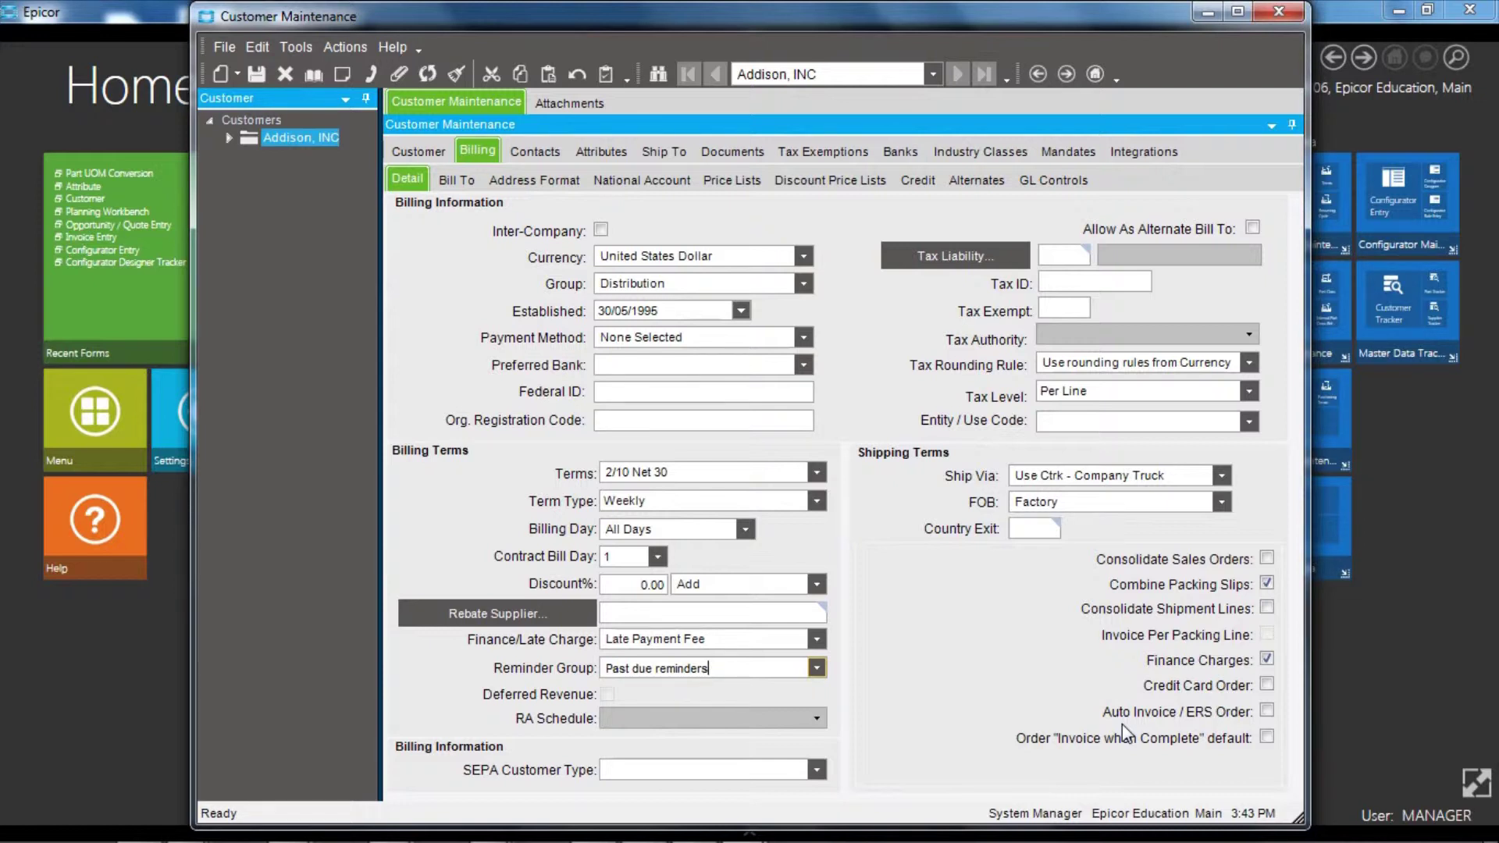
pyautogui.click(460, 184)
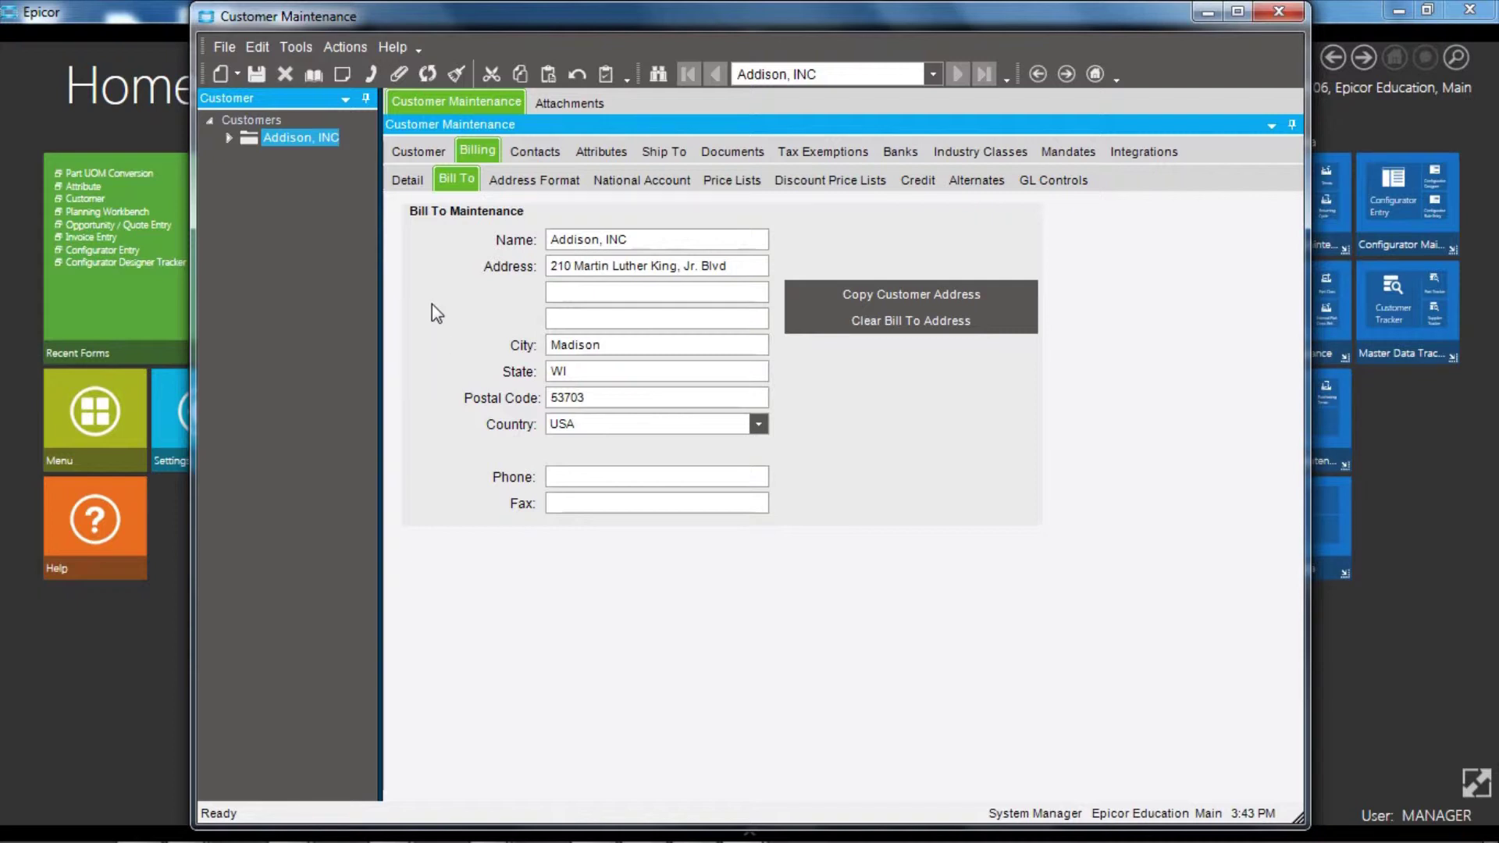
# Step through price lists GPO-01 and 09L2, then check the empty discount price lists
pyautogui.click(732, 180)
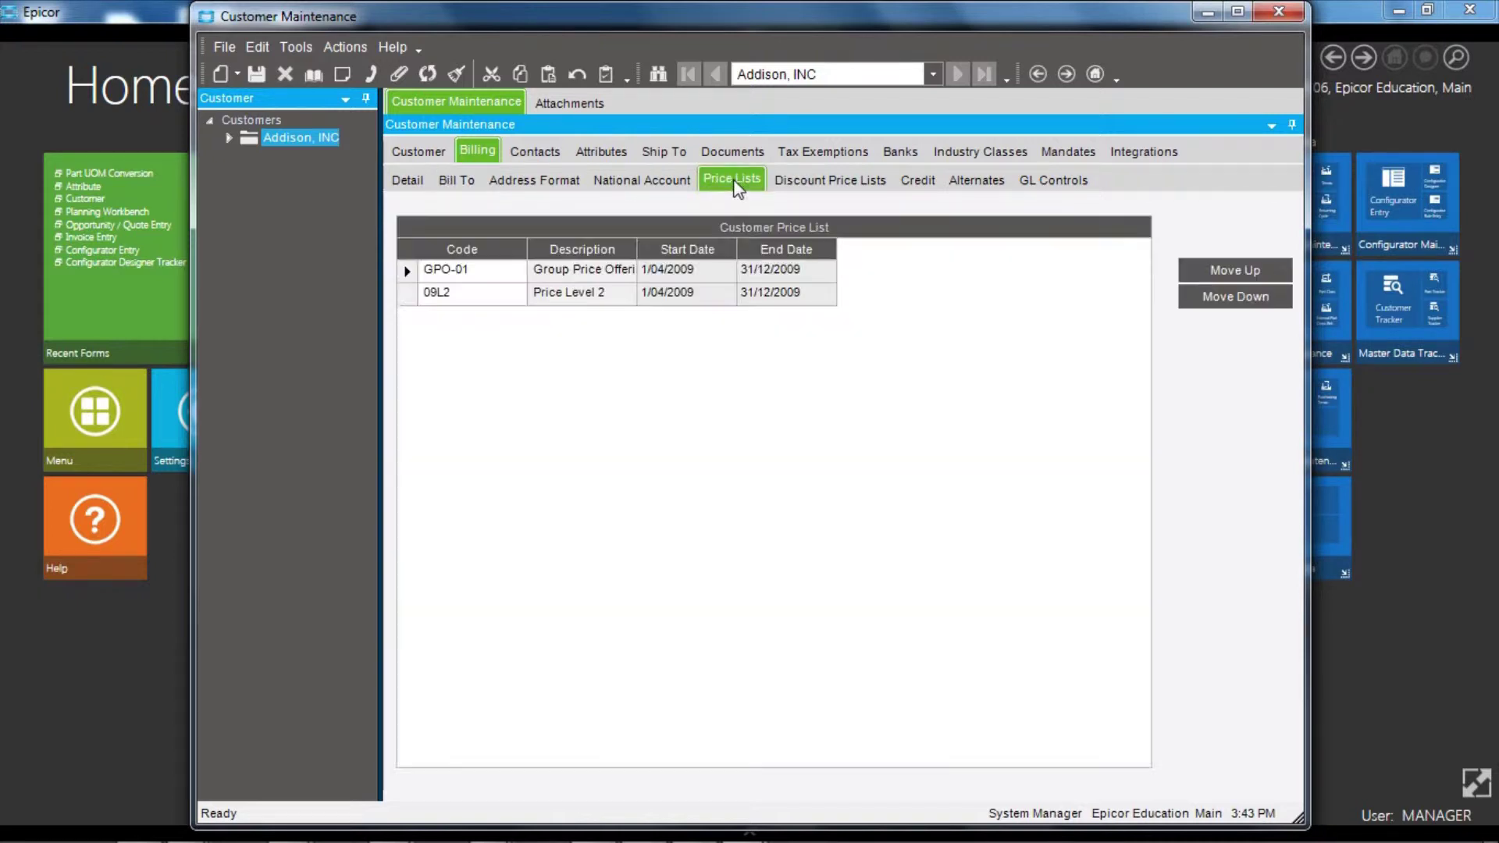
pyautogui.click(480, 273)
pyautogui.moveTo(472, 270); pyautogui.dragTo(415, 270)
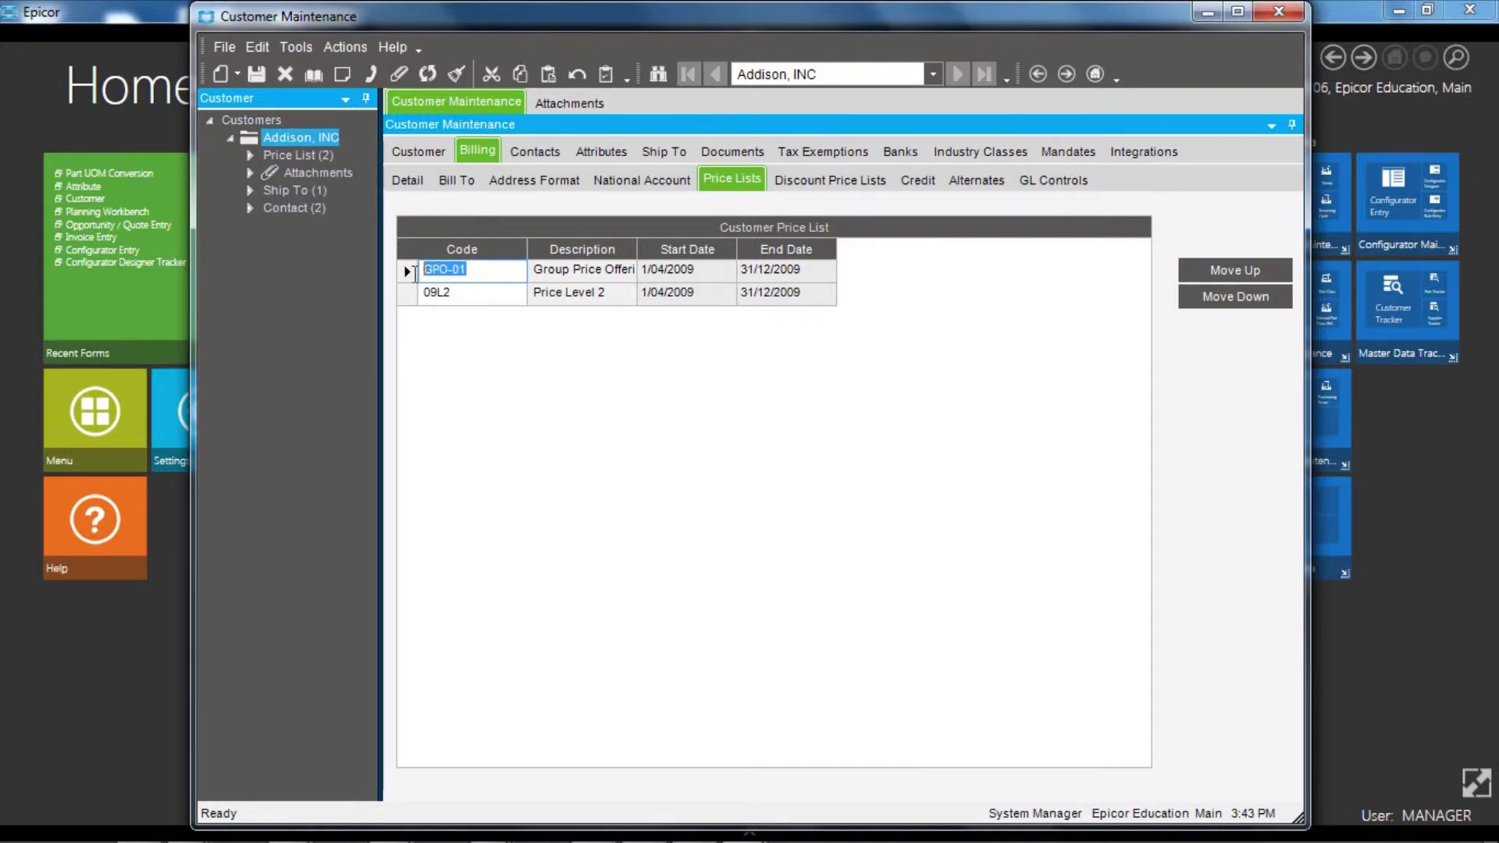
pyautogui.click(481, 271)
pyautogui.press('Down')
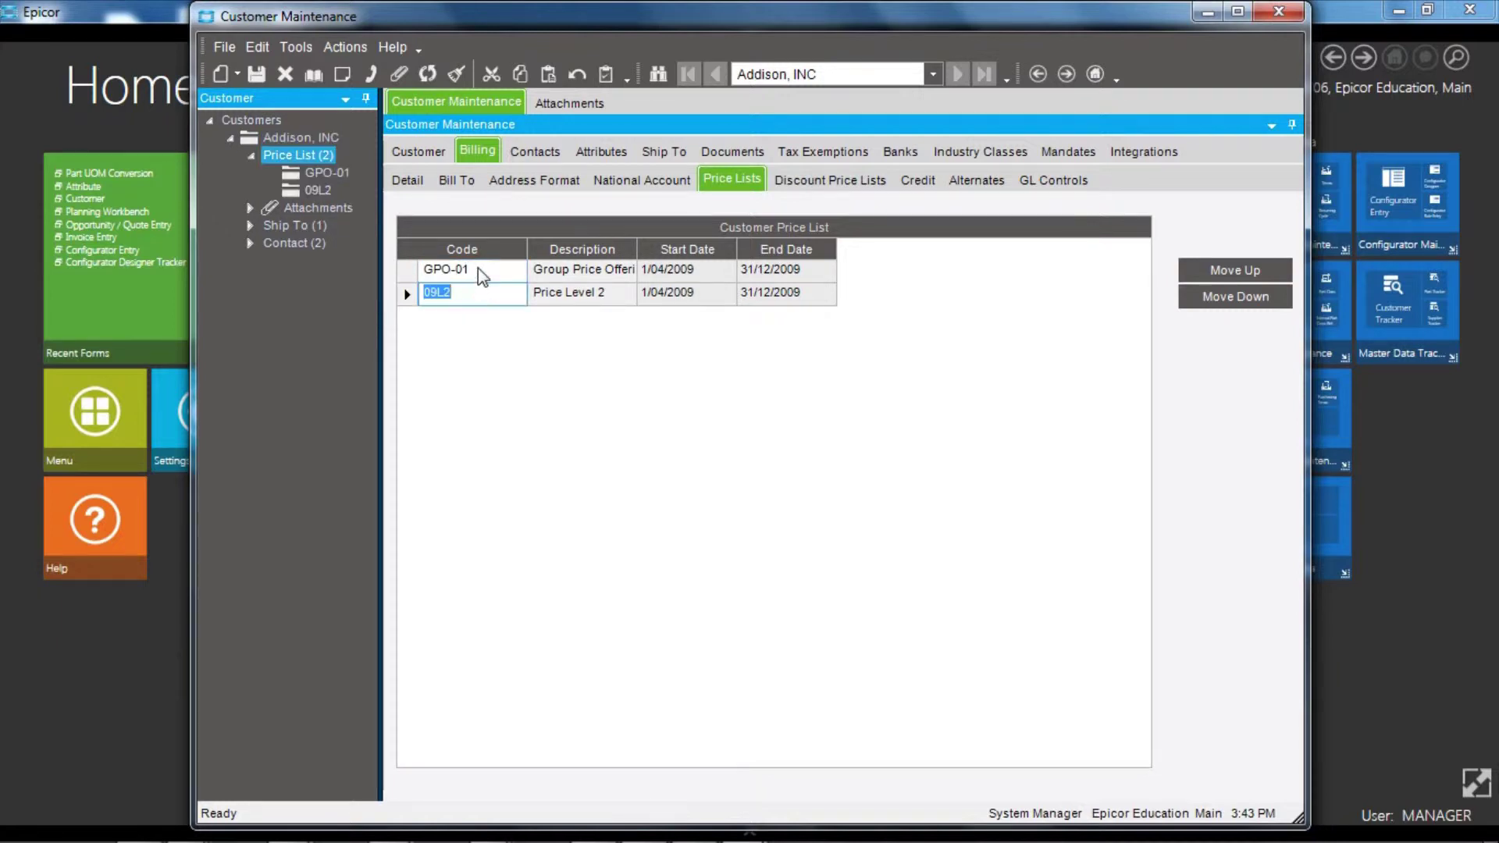
pyautogui.press('Up')
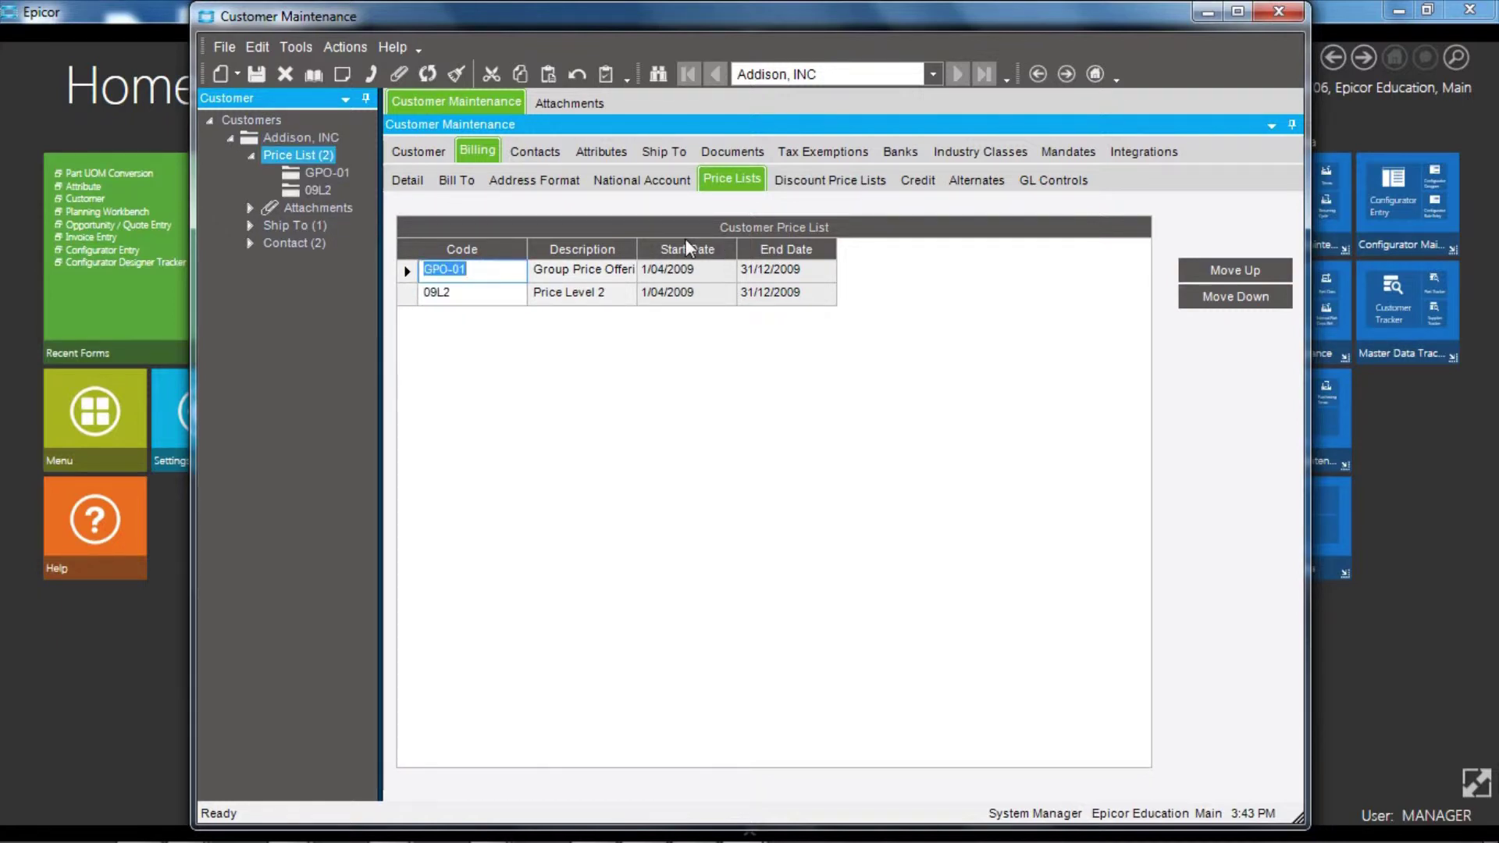
pyautogui.click(837, 184)
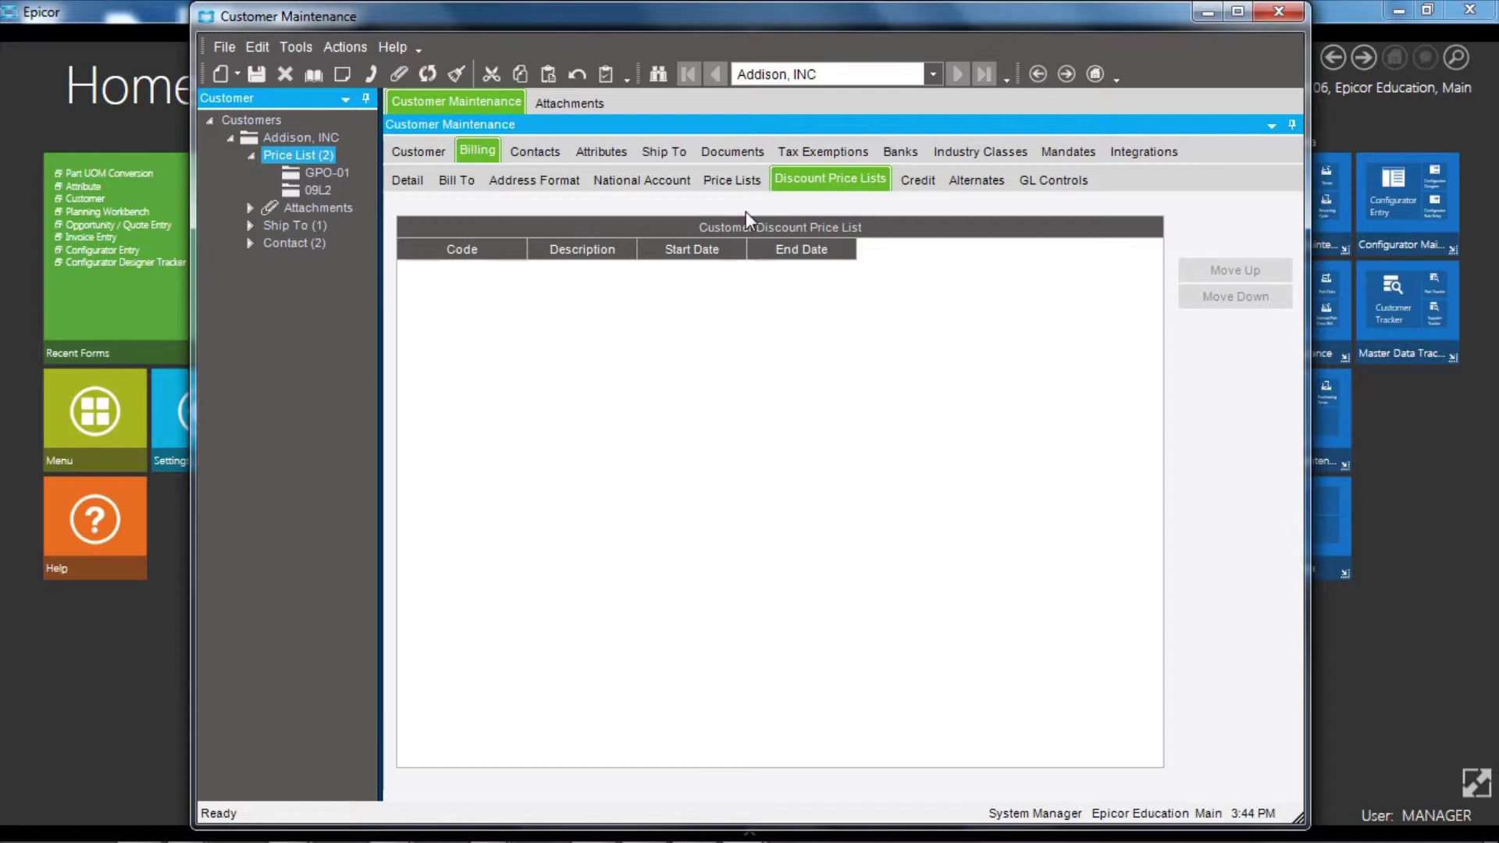
pyautogui.click(917, 180)
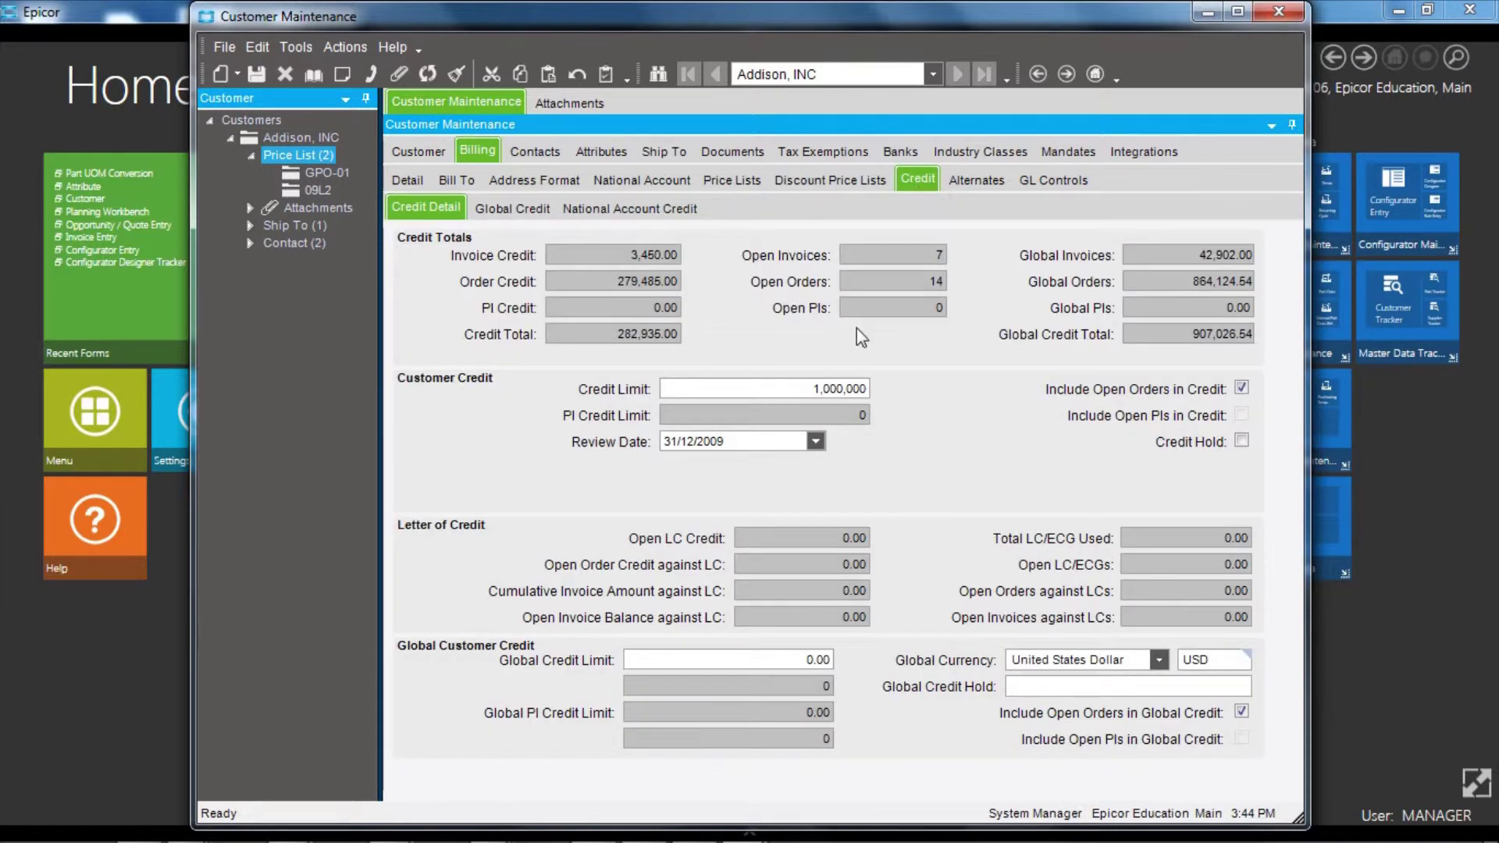
pyautogui.moveTo(796, 389); pyautogui.dragTo(882, 387)
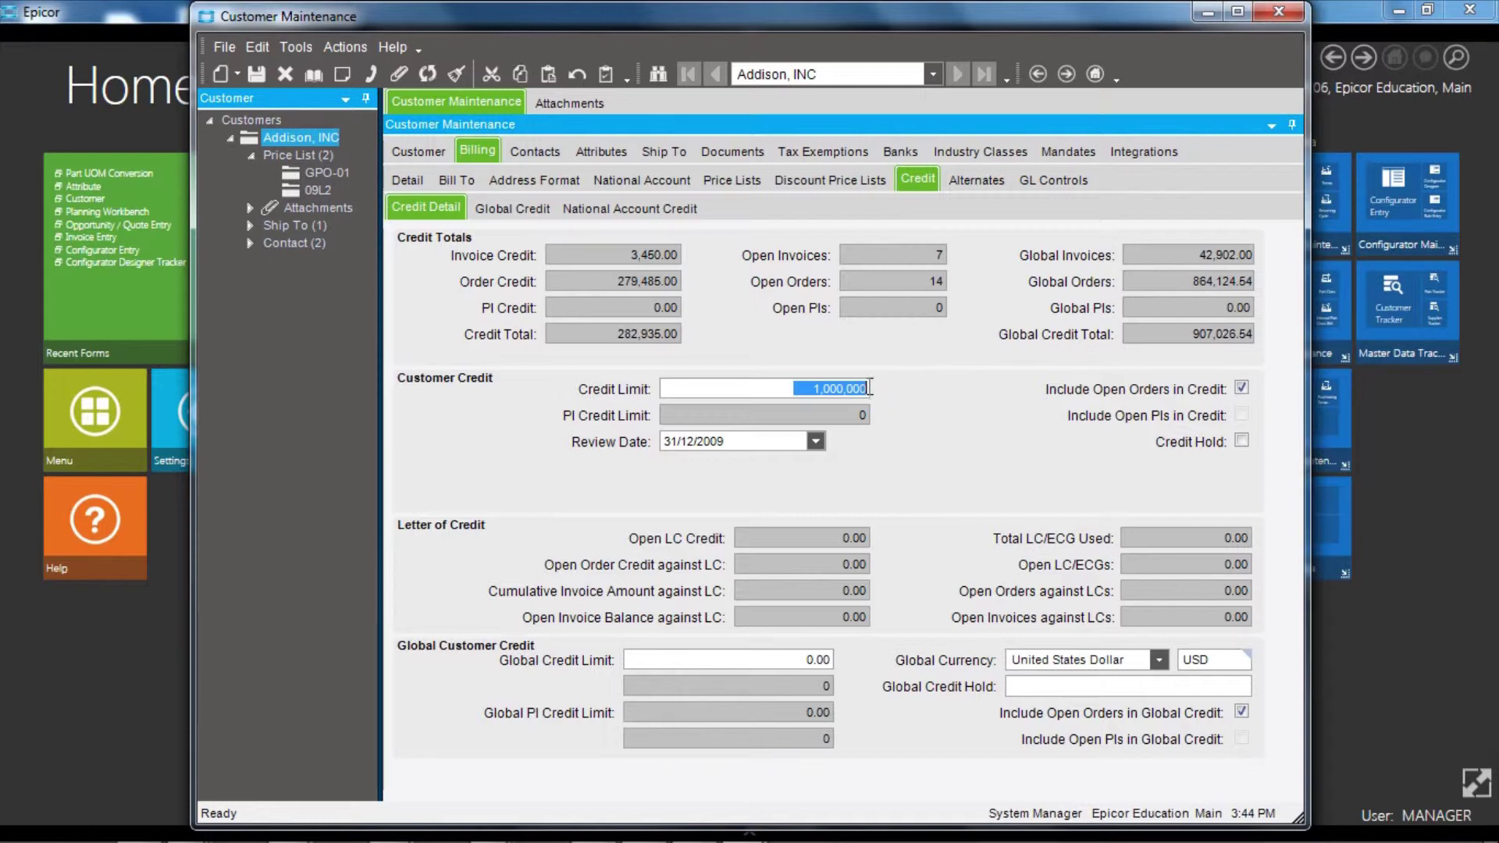
pyautogui.click(726, 439)
pyautogui.moveTo(750, 440); pyautogui.dragTo(653, 441)
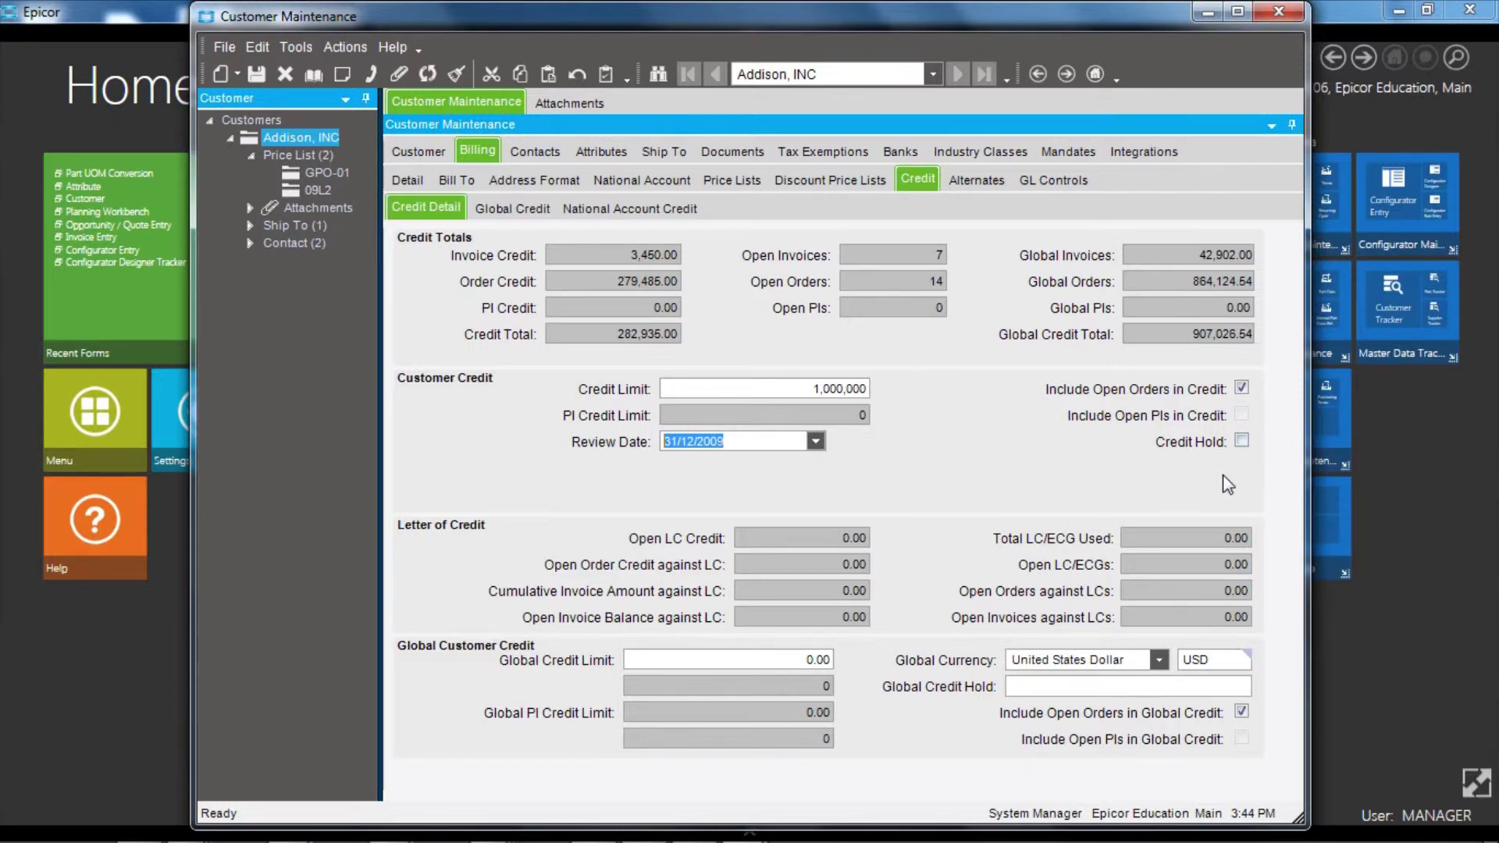
# Show the Vice President contact, set as primary billing contact, on the Contacts Detail page
pyautogui.click(536, 153)
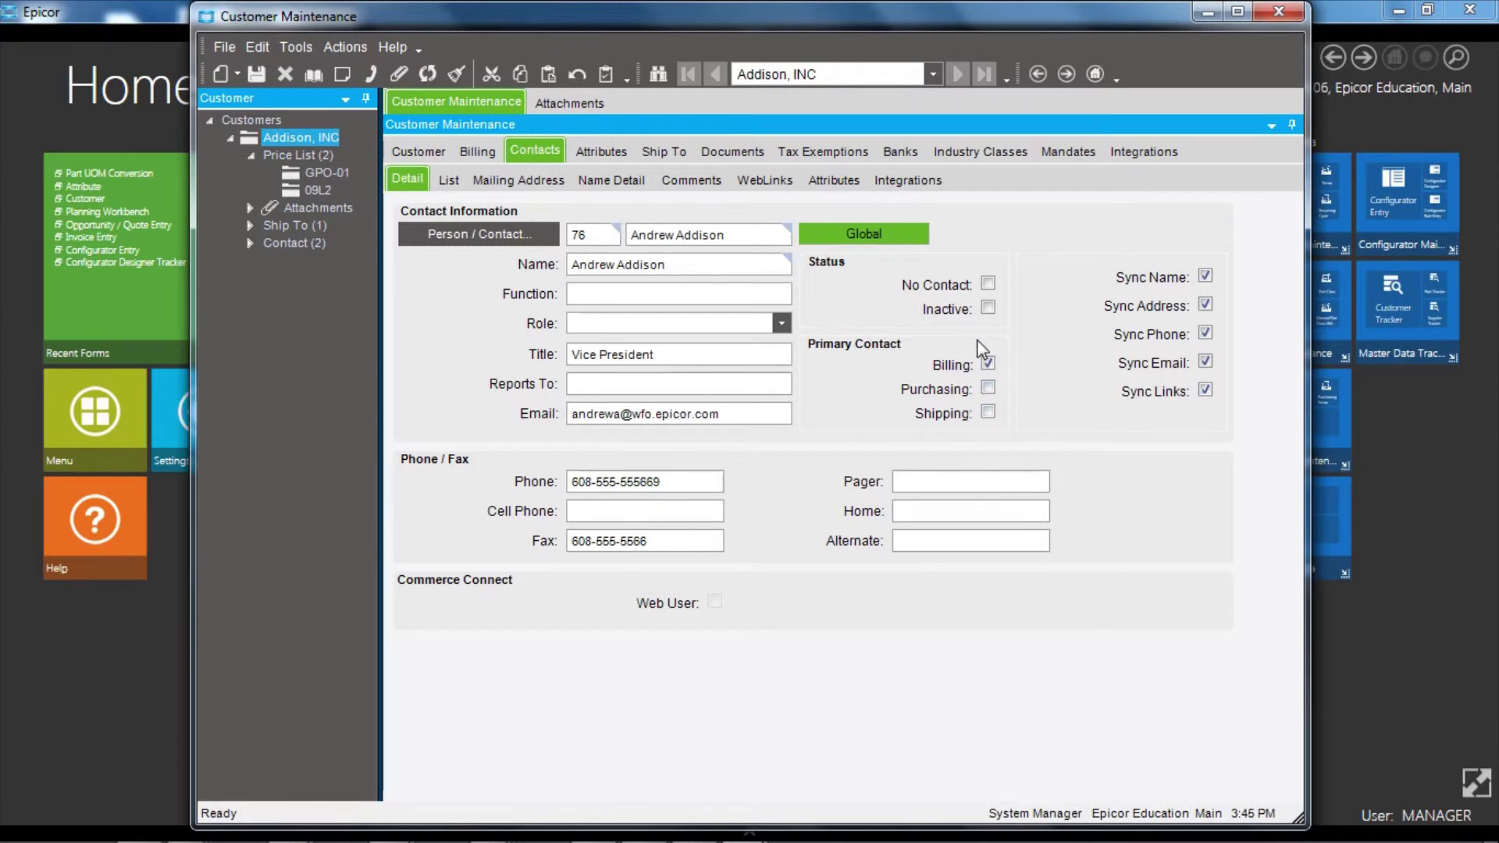
# Review Addison's attributes, with Government selected and ISO Certified, NTMA Member, QS9002, UL available
pyautogui.click(606, 156)
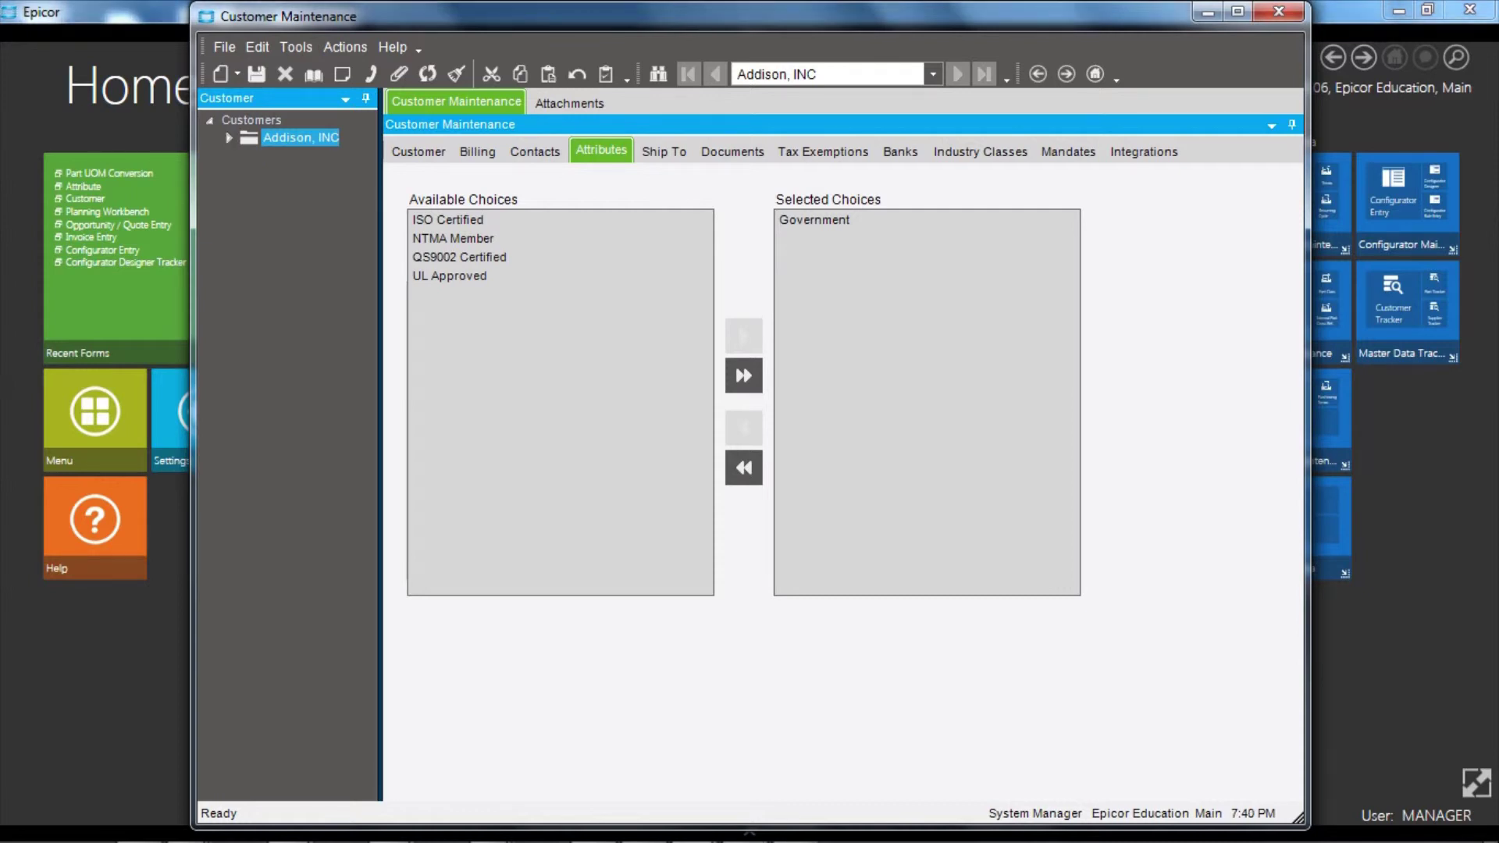
# Show ship-to 001 in Madison, WI 53703, territory United States - Mid West
pyautogui.click(662, 151)
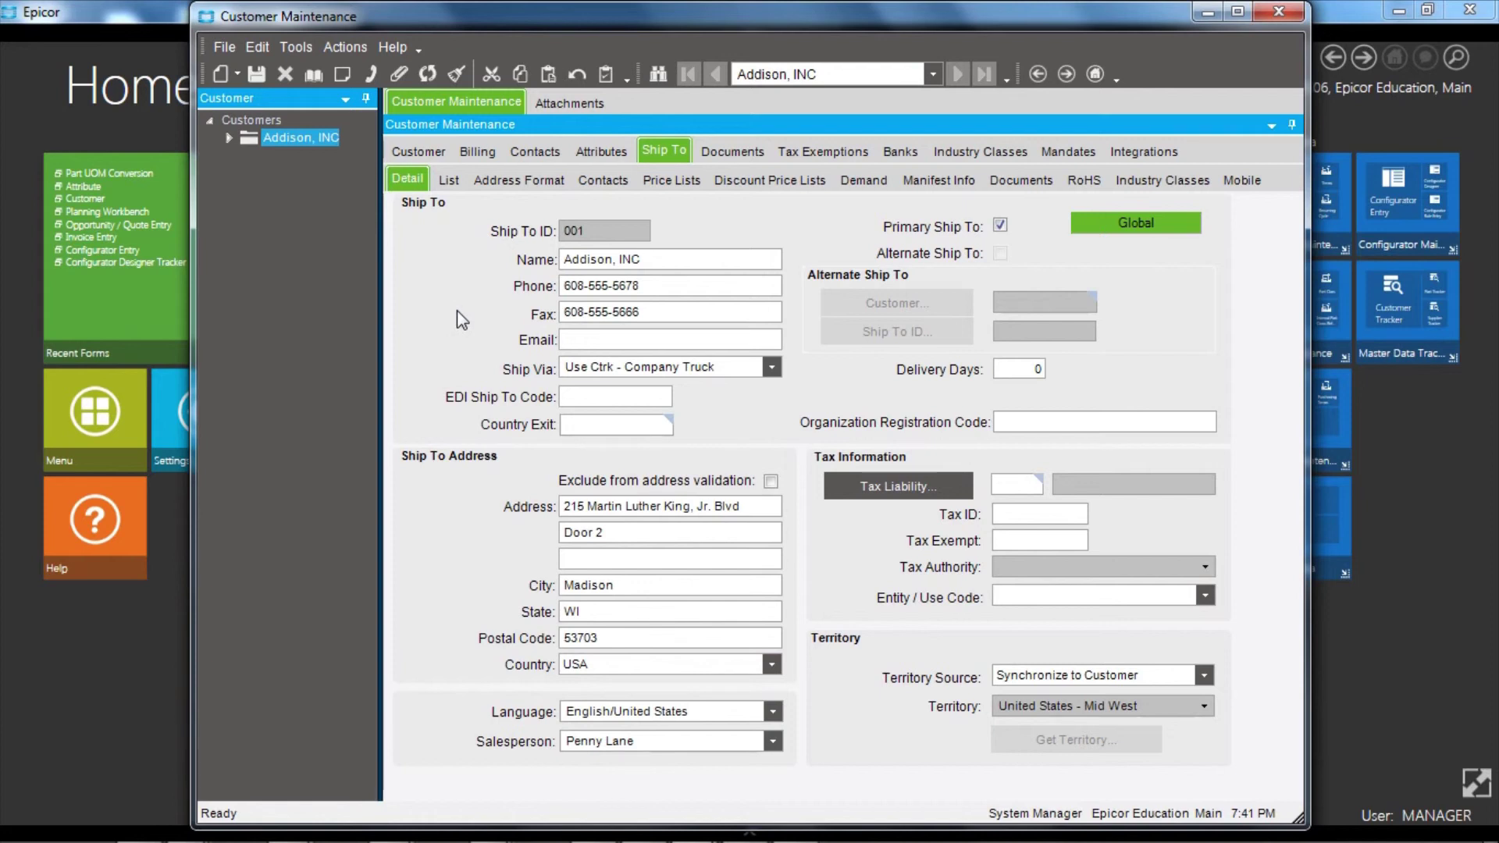
# View the ship-to 001 contacts, then its Price Lists page with no entries
pyautogui.click(600, 193)
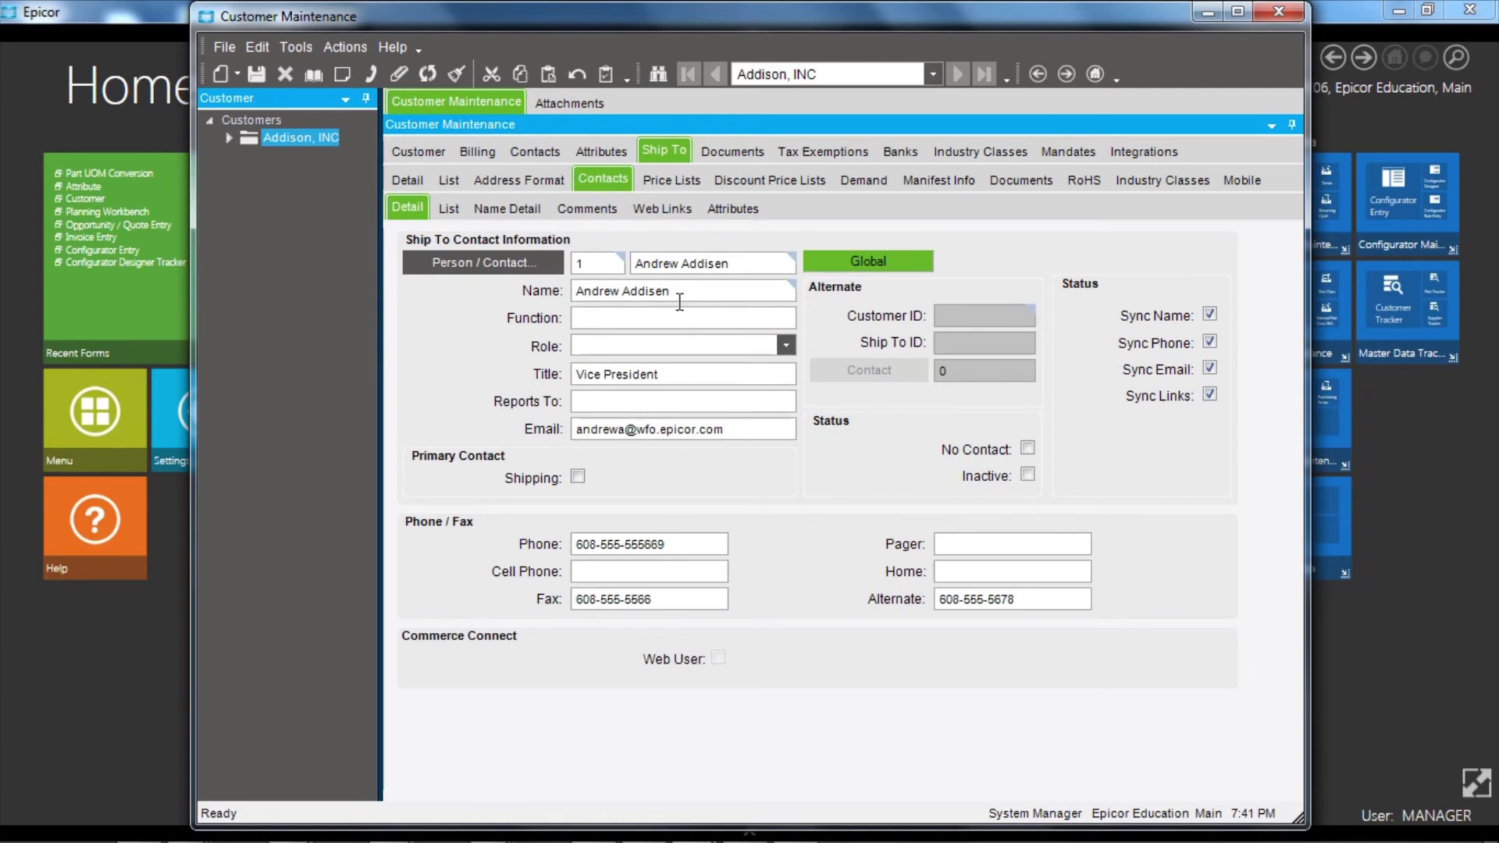
pyautogui.click(669, 181)
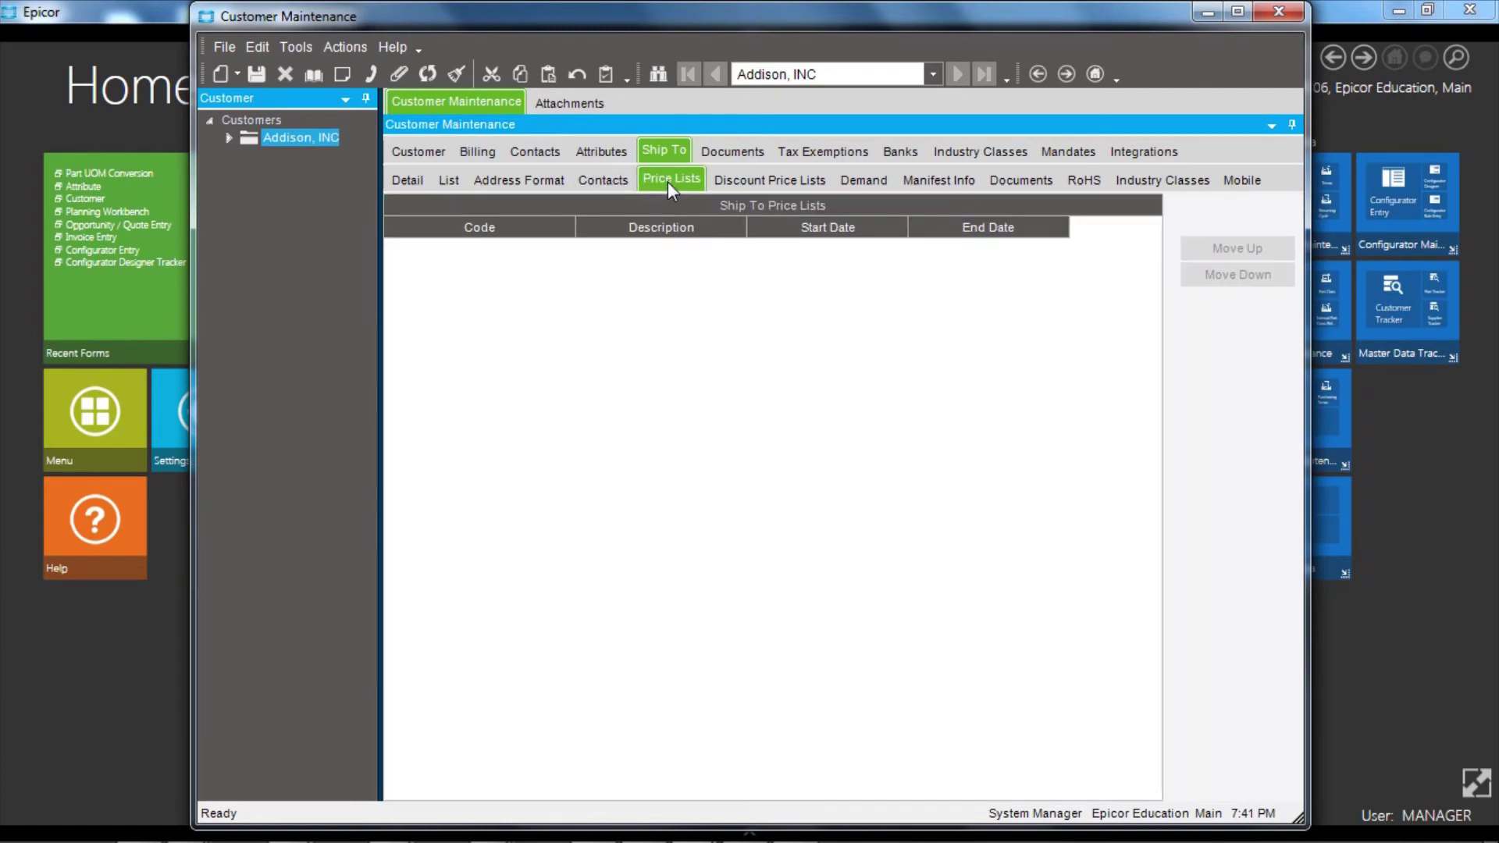